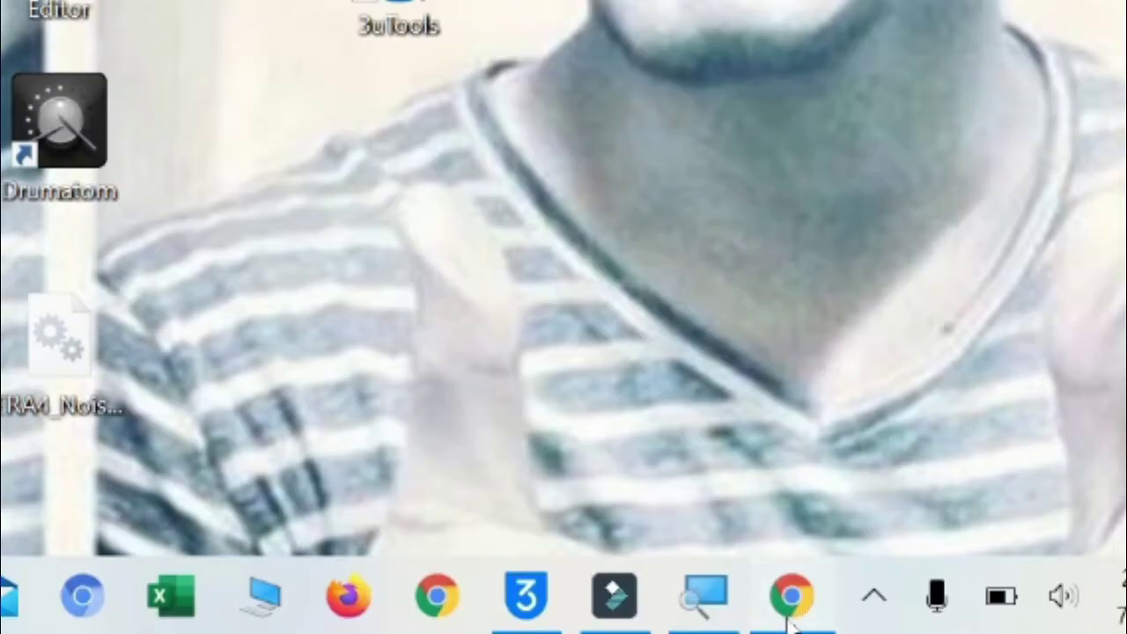
Step: Restore the Google Chrome window showing the 3u.com home page
{"action": "left_click", "coordinate": [791, 607]}
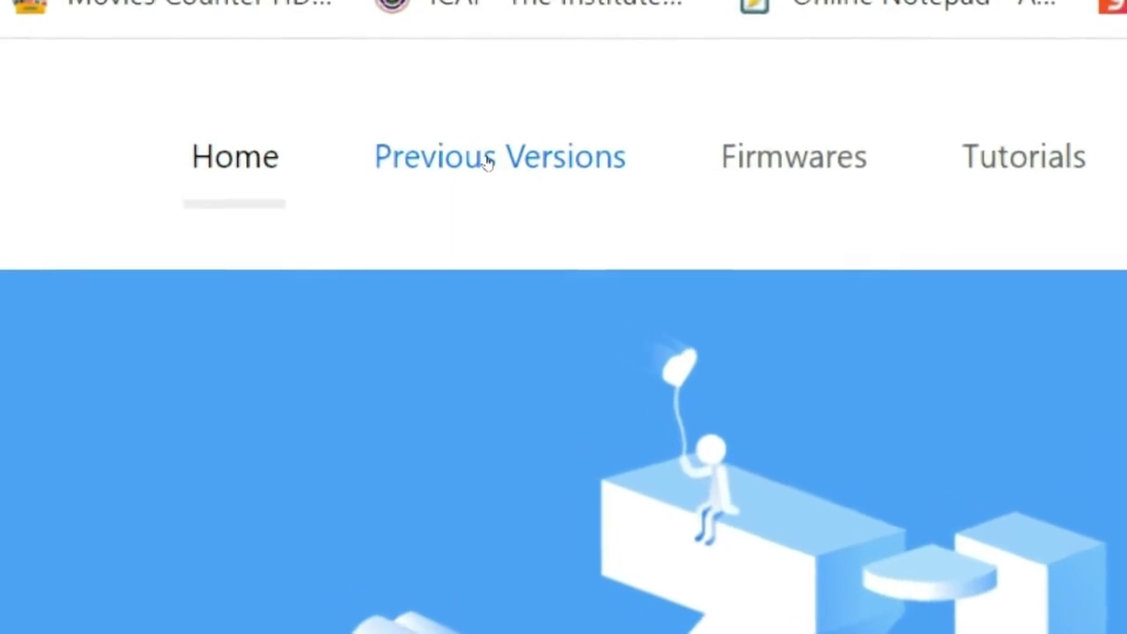
Step: Find 3uTools V2.38 and its Download link in Previous Versions, then minimize Chrome
{"action": "left_click", "coordinate": [474, 157]}
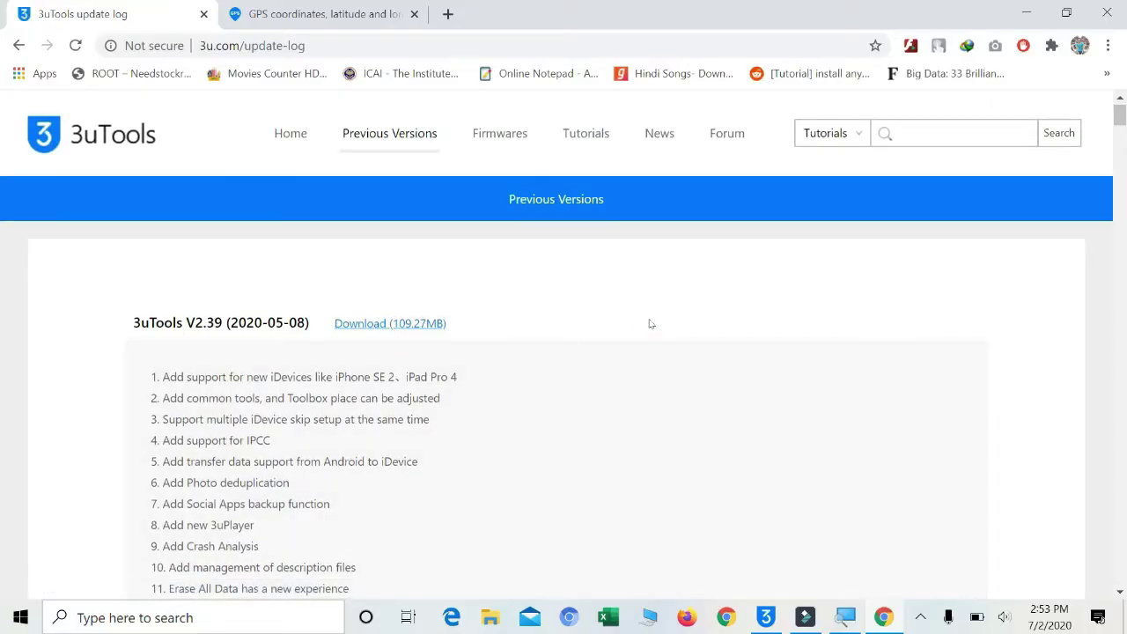
{"action": "scroll", "coordinate": [650, 324], "scroll_direction": "down", "scroll_amount": 4}
{"action": "scroll", "coordinate": [650, 324], "scroll_direction": "down", "scroll_amount": 1}
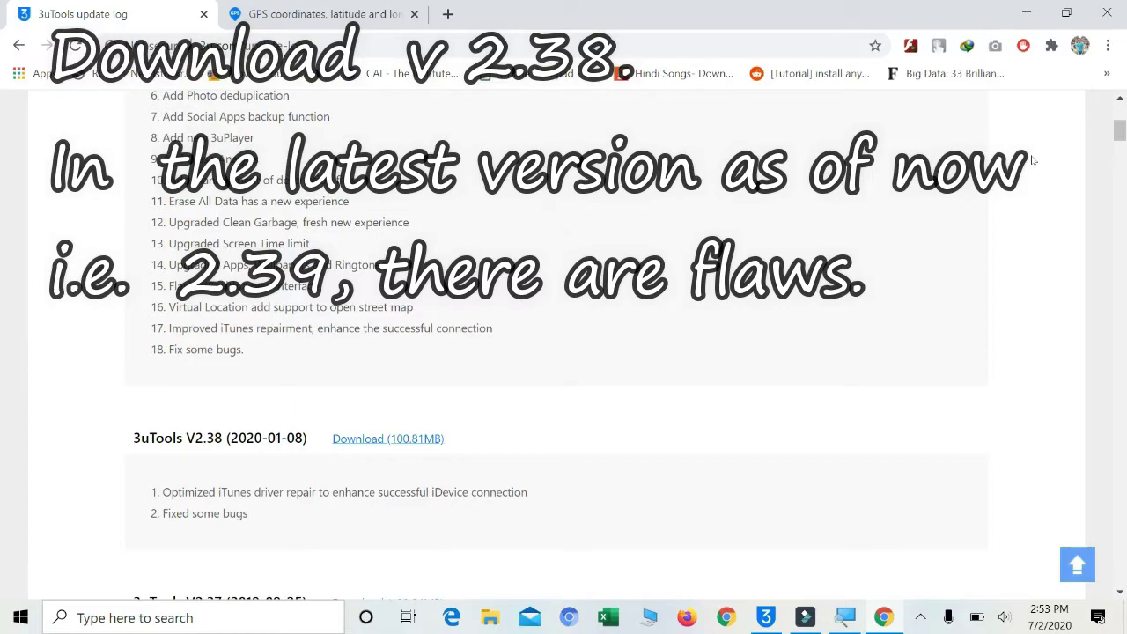
{"action": "left_click", "coordinate": [1030, 14]}
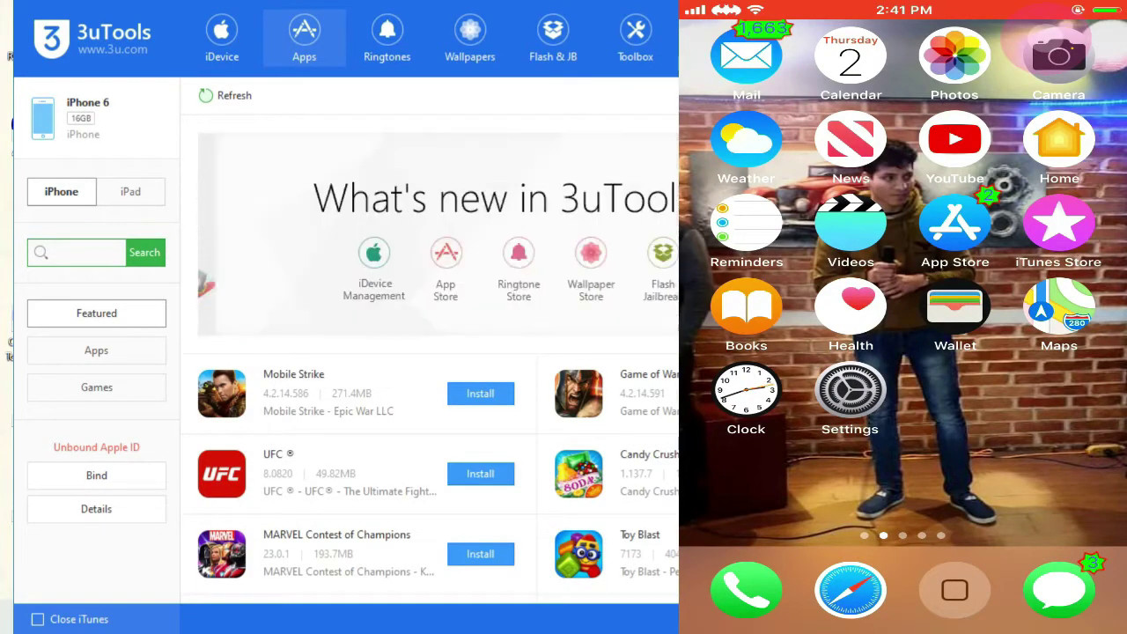
Step: Open Safari on the mirrored iPhone and scroll Google to its New Delhi, India location line
{"action": "left_click", "coordinate": [849, 589]}
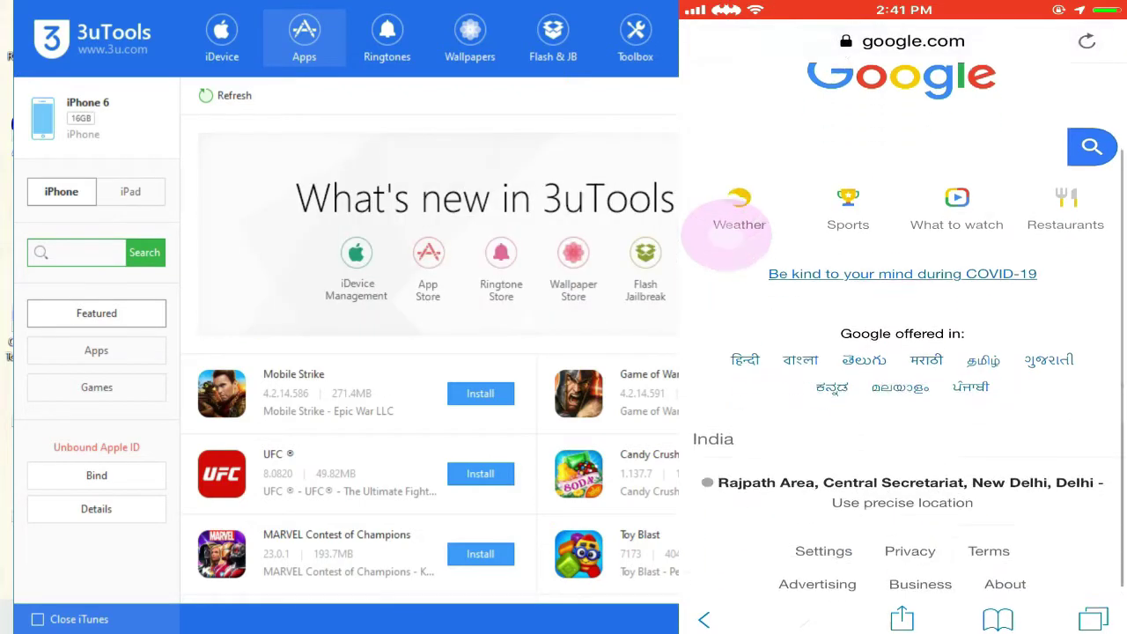
{"action": "scroll", "coordinate": [726, 234], "scroll_direction": "down", "scroll_amount": 3}
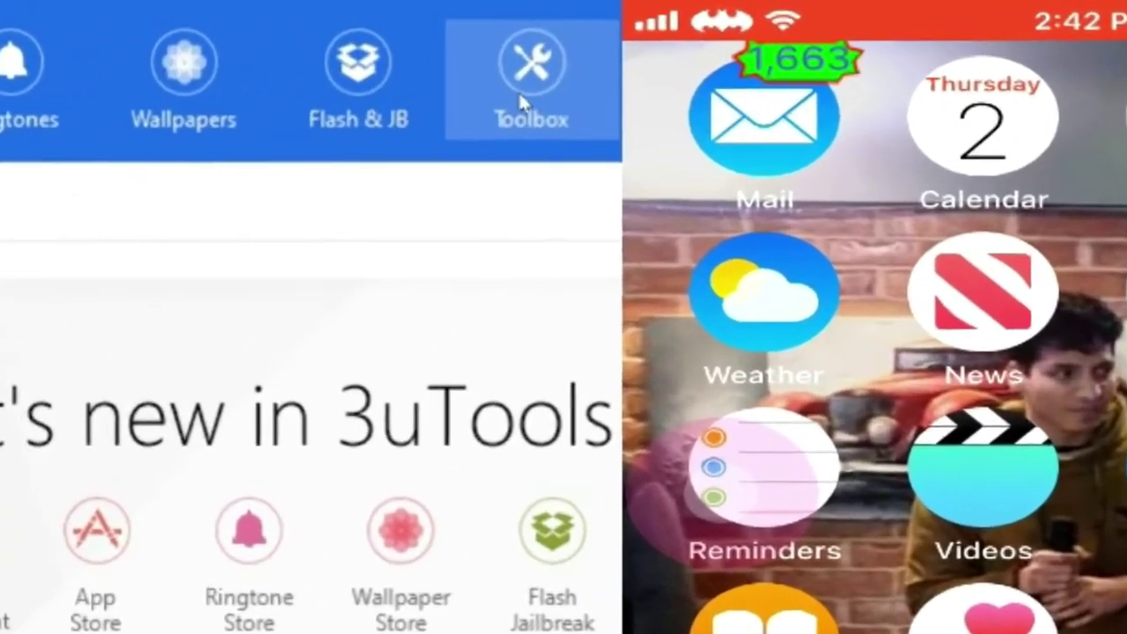
Step: Launch the VirtualLocation tool from the 3uTools Toolbox
{"action": "left_click", "coordinate": [563, 88]}
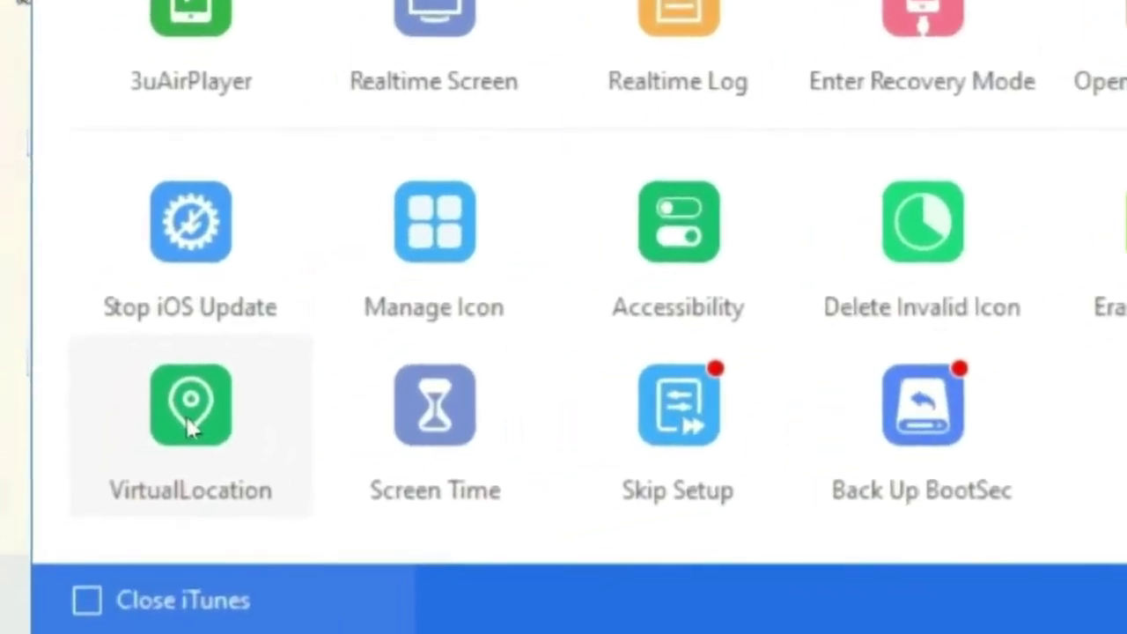
{"action": "left_click", "coordinate": [167, 440]}
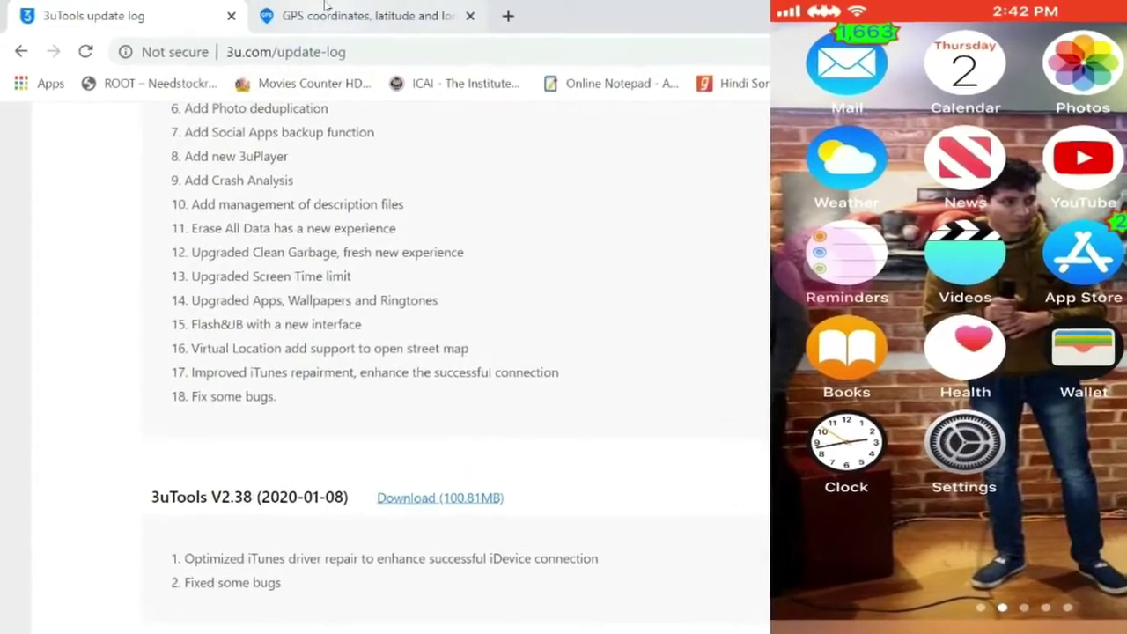
Step: On the gps-coordinates.net tab, replace the New York address with 'vietnam'
{"action": "left_click", "coordinate": [315, 7]}
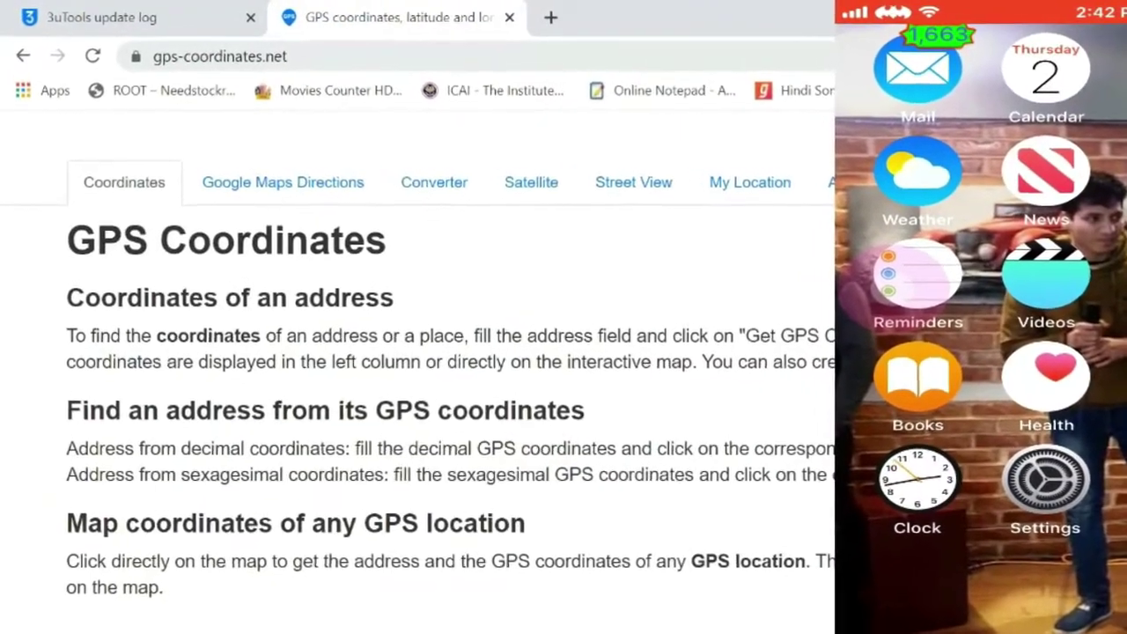
{"action": "left_click", "coordinate": [312, 55]}
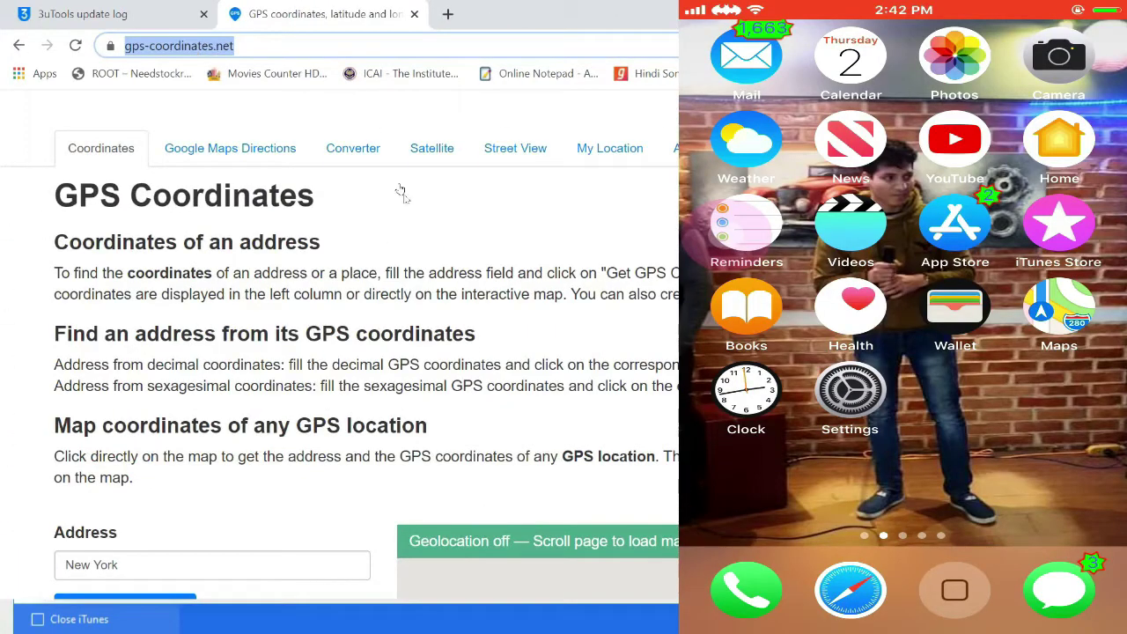
{"action": "left_click", "coordinate": [525, 352]}
{"action": "scroll", "coordinate": [525, 352], "scroll_direction": "down", "scroll_amount": 1}
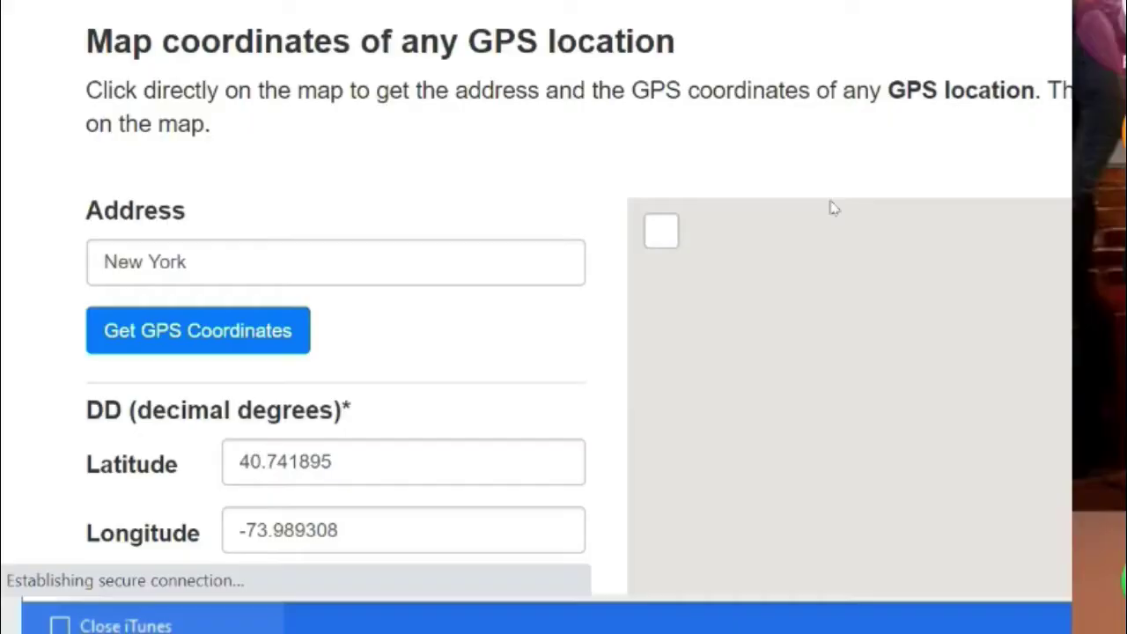
{"action": "scroll", "coordinate": [834, 208], "scroll_direction": "down", "scroll_amount": 1}
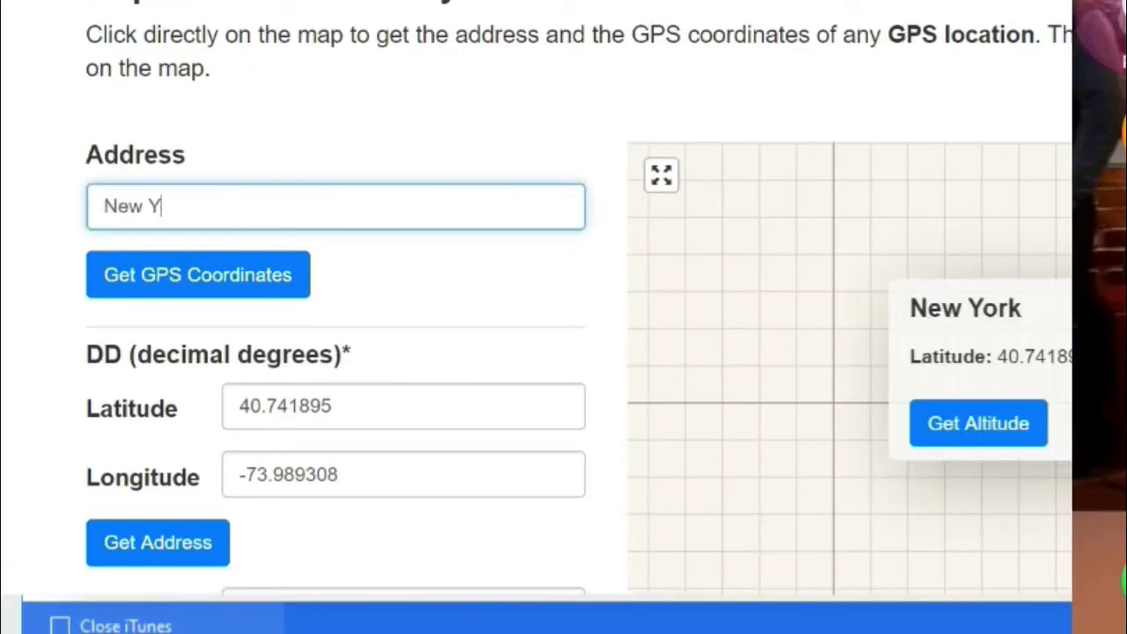
{"action": "key", "text": "BackSpace"}
{"action": "key", "text": "BackSpace"}
{"action": "key", "text": "BackSpace"}
{"action": "key", "text": "BackSpace"}
{"action": "key", "text": "BackSpace"}
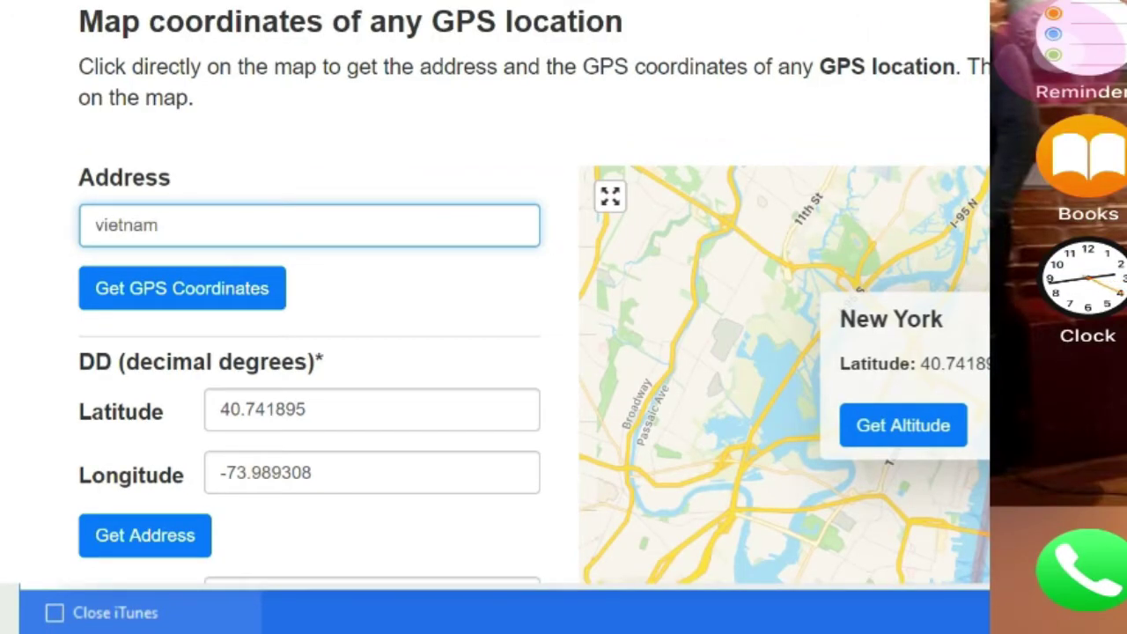
Step: Get Vietnam's coordinates and enter latitude 13.2904027 and longitude 108.4265113 in VirtualLocation
{"action": "left_click", "coordinate": [154, 296]}
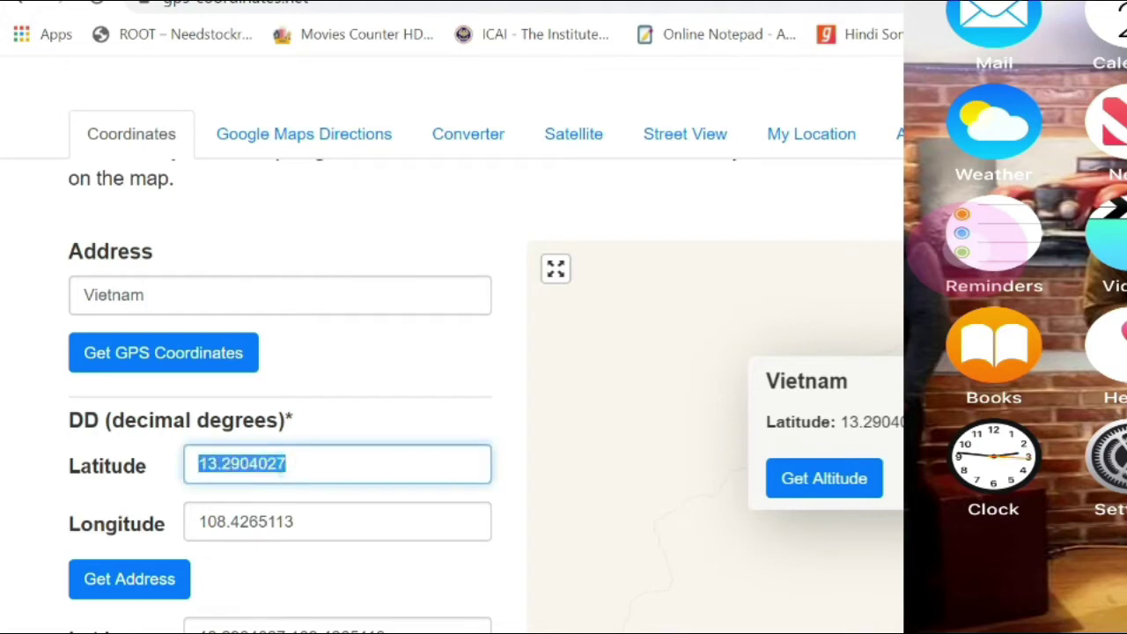
{"action": "key", "text": "alt+Tab"}
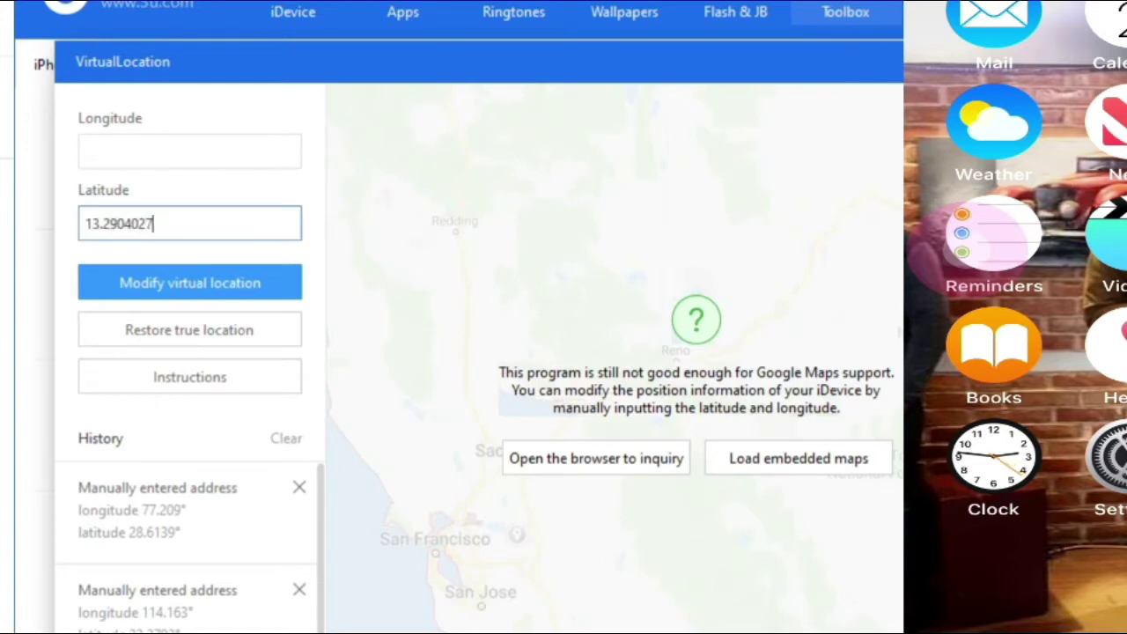
{"action": "key", "text": "alt+Tab"}
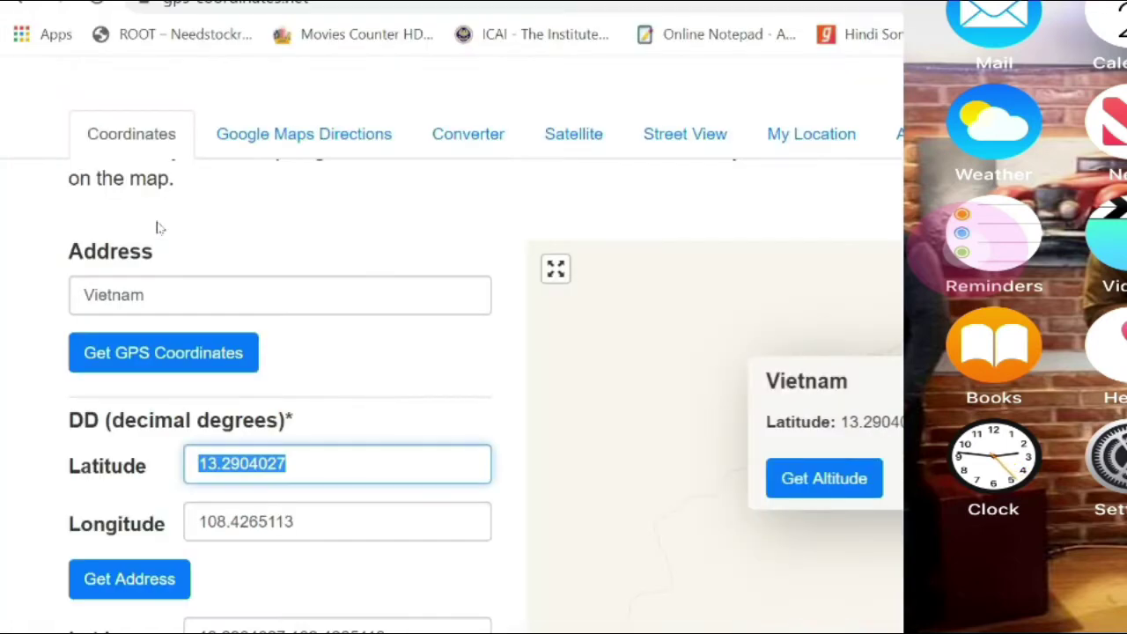
{"action": "left_click_drag", "start_coordinate": [268, 521], "coordinate": [299, 520]}
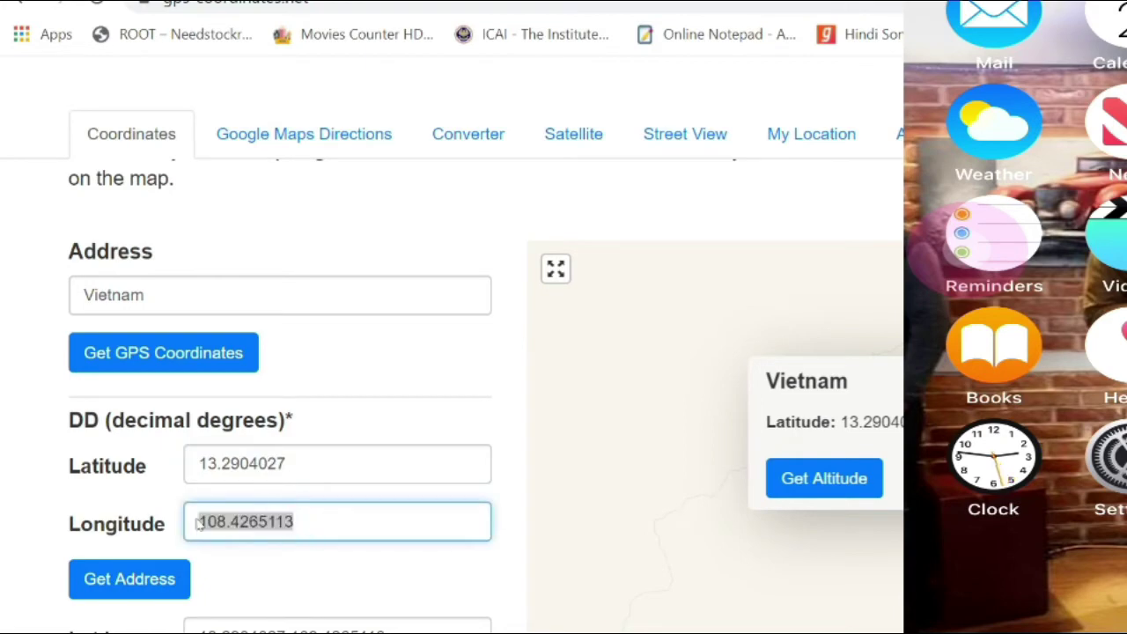
{"action": "key", "text": "alt+Tab"}
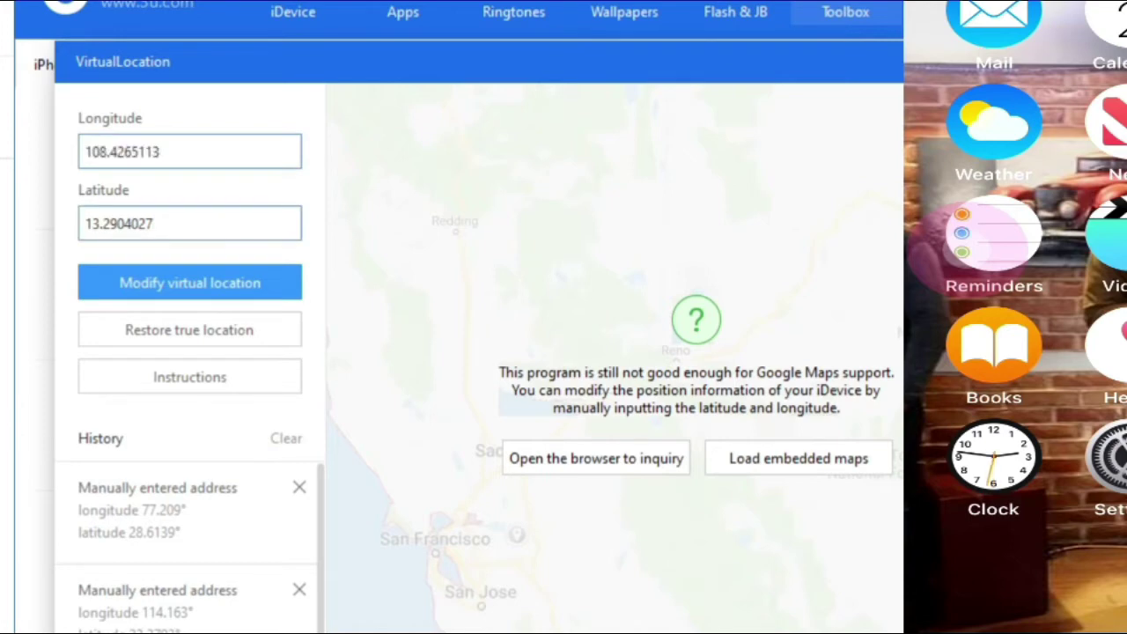
Step: Apply the Vietnam coordinates as the iPhone's virtual location and confirm the success message
{"action": "left_click", "coordinate": [187, 284]}
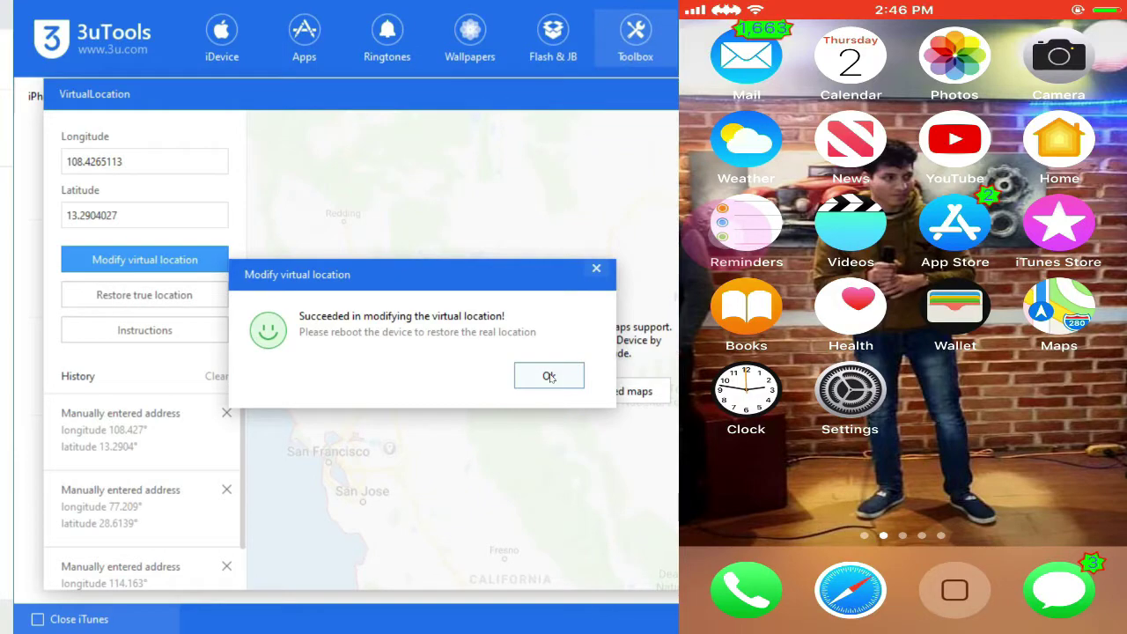
{"action": "left_click", "coordinate": [548, 376]}
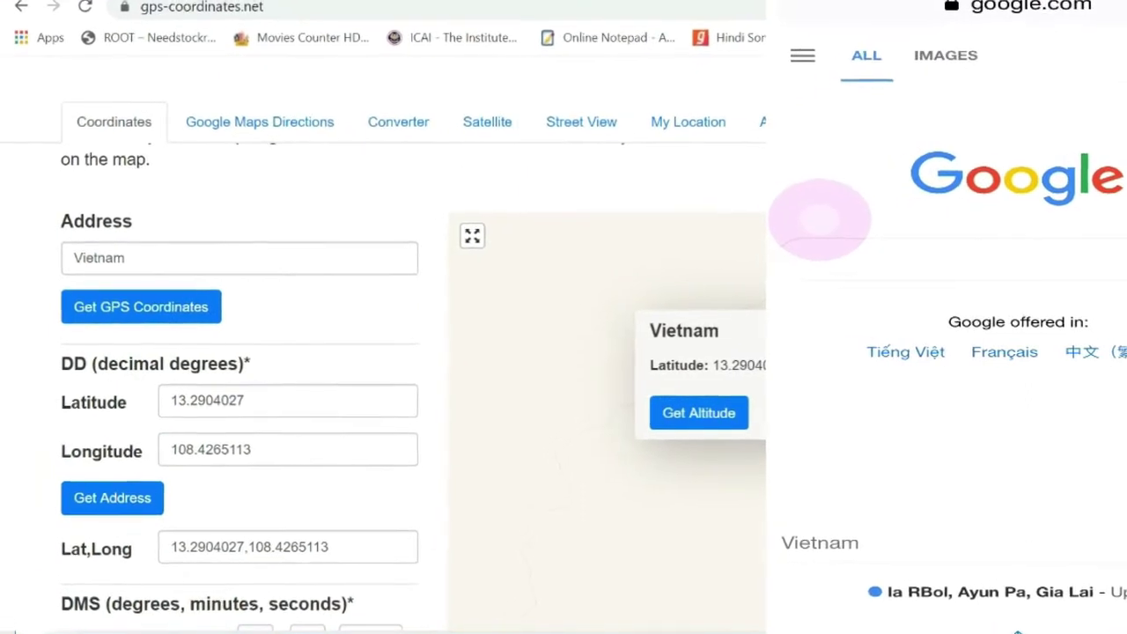
Step: Replace the Vietnam address with 'manila' and look up its GPS coordinates
{"action": "left_click_drag", "start_coordinate": [127, 257], "coordinate": [48, 257]}
{"action": "key", "text": "BackSpace"}
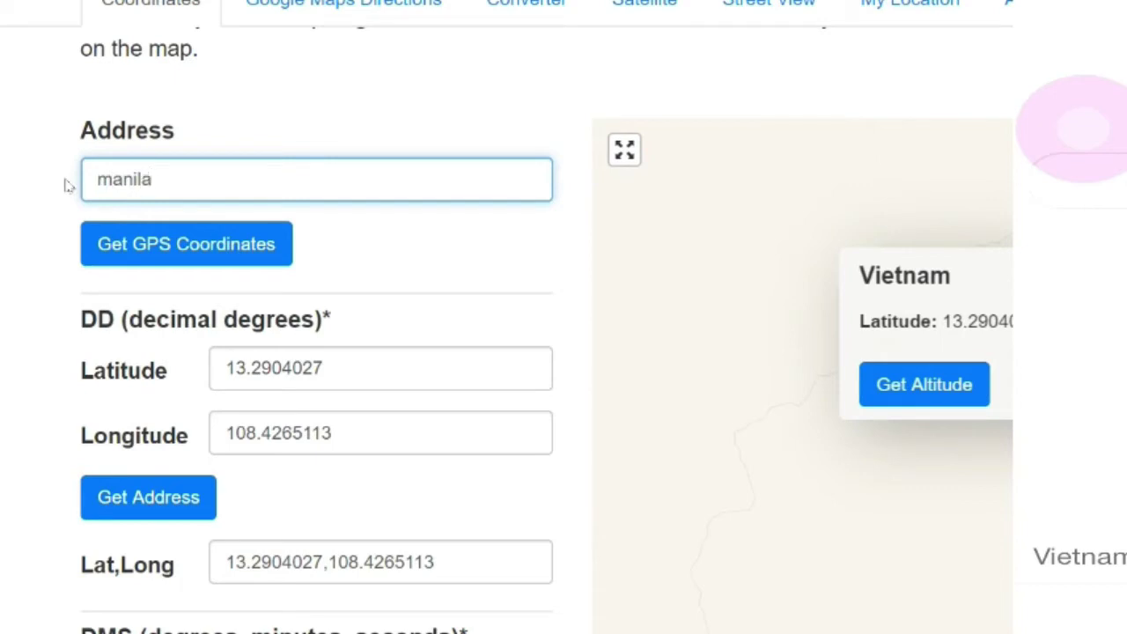
{"action": "left_click", "coordinate": [186, 251]}
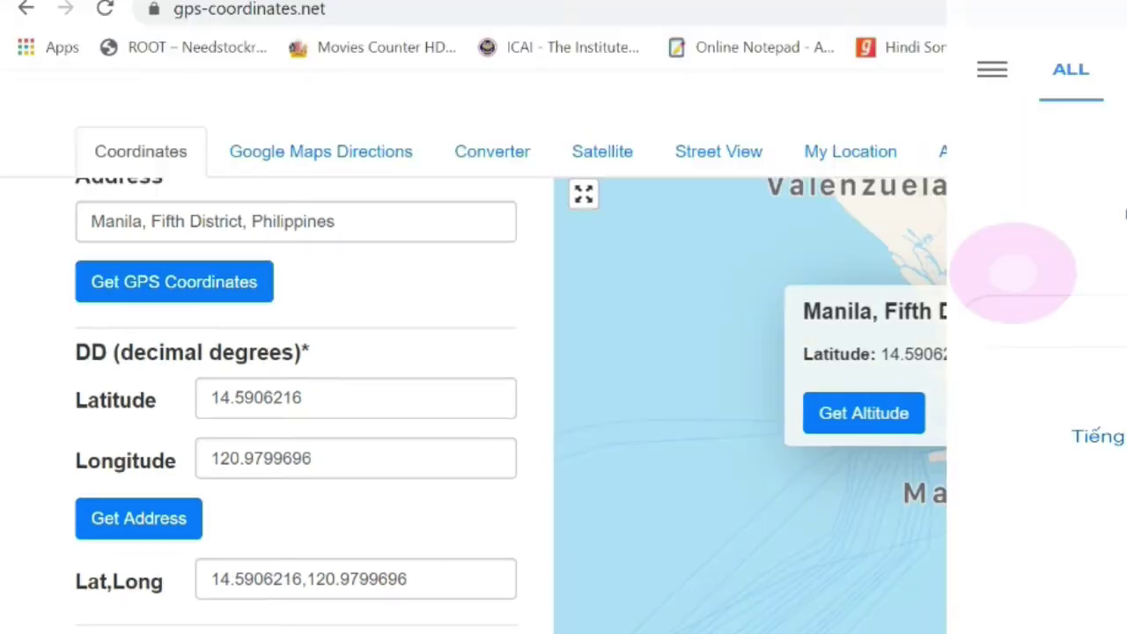
Step: Enter Manila's latitude 14.5906216 and longitude 120.9799696 in the VirtualLocation fields
{"action": "left_click_drag", "start_coordinate": [322, 368], "coordinate": [291, 368]}
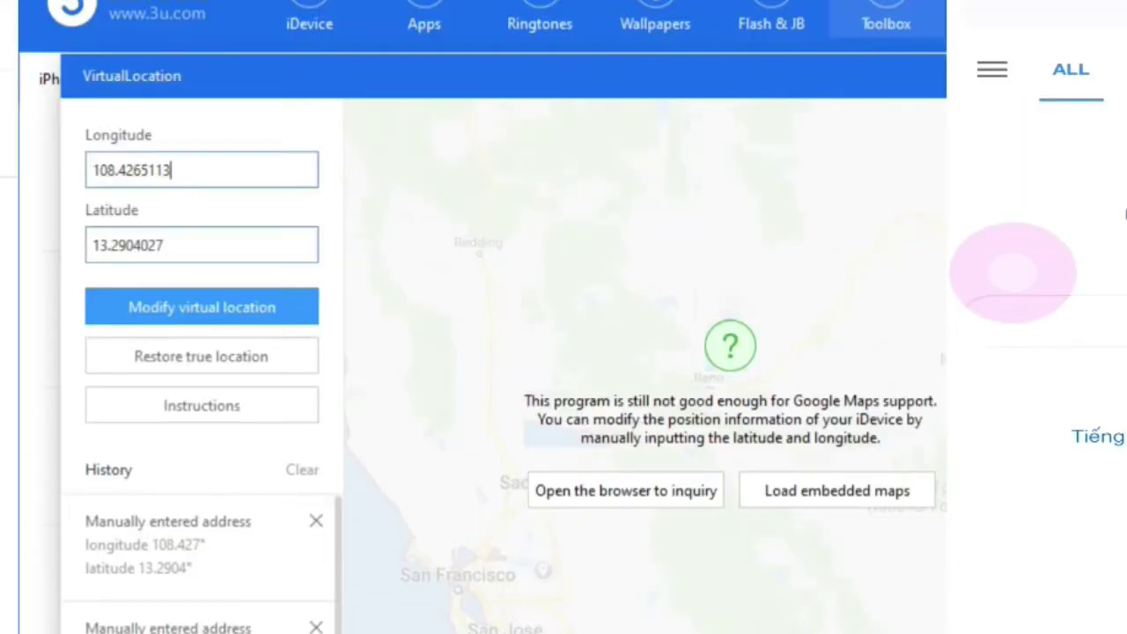
{"action": "left_click_drag", "start_coordinate": [164, 244], "coordinate": [79, 242]}
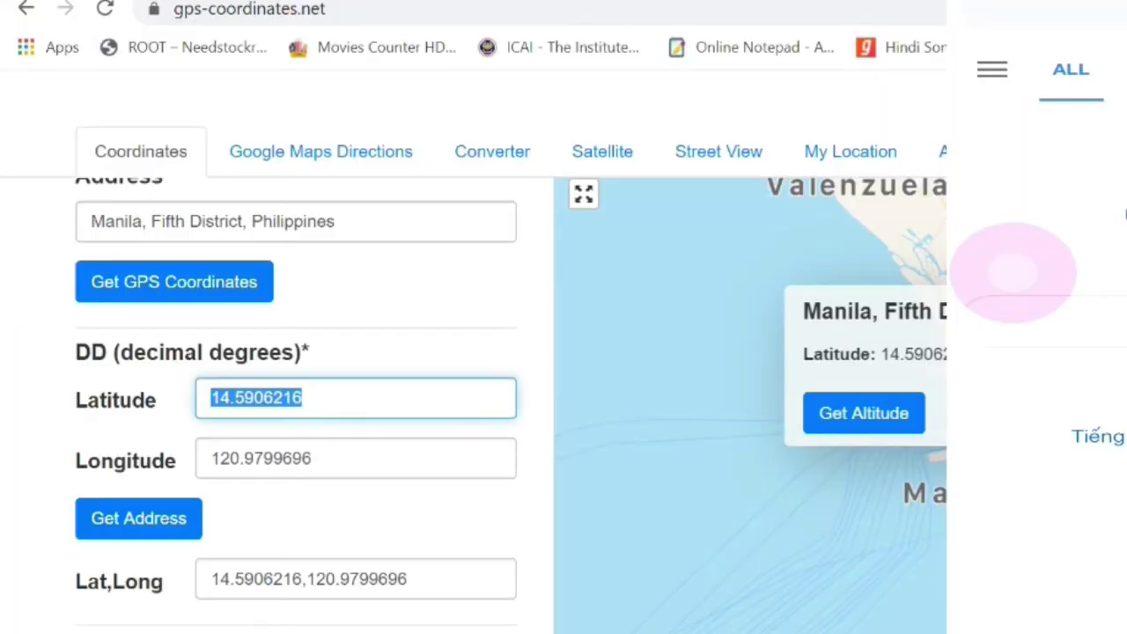
{"action": "key", "text": "Tab"}
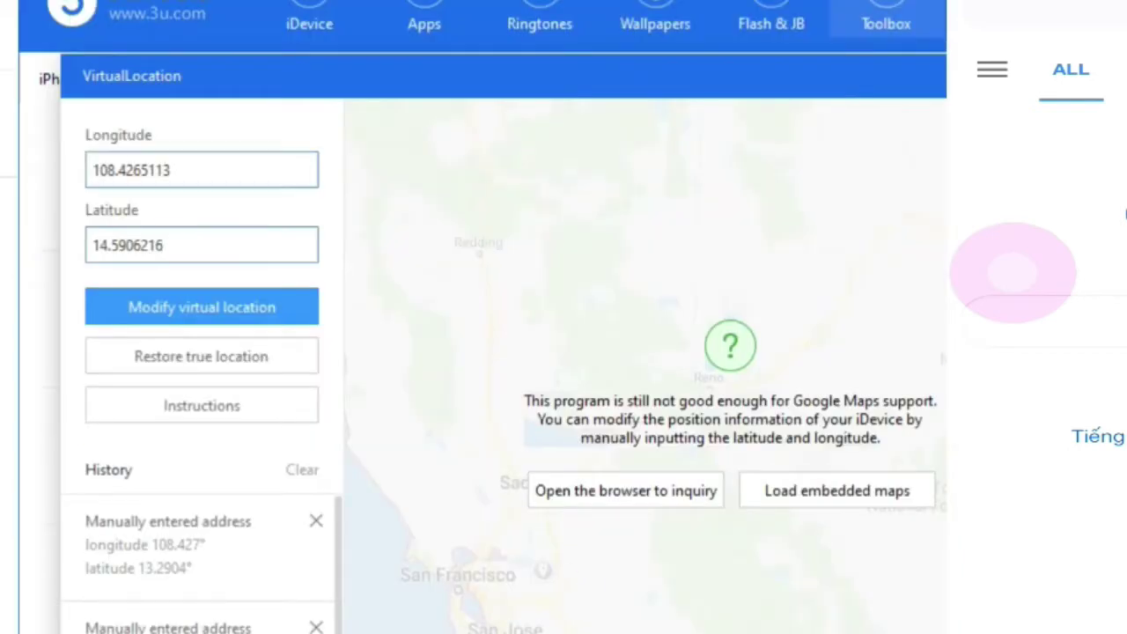
{"action": "left_click_drag", "start_coordinate": [176, 170], "coordinate": [74, 173]}
{"action": "key", "text": "BackSpace"}
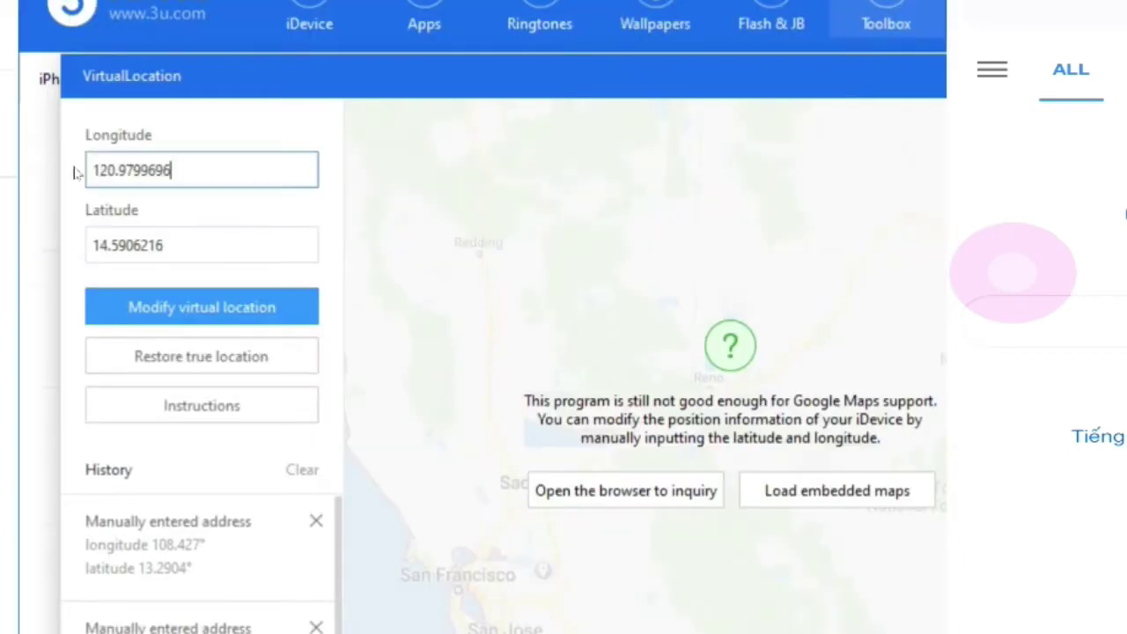
Step: Apply the Manila coordinates as the iPhone's virtual location and confirm the success message
{"action": "left_click", "coordinate": [195, 305]}
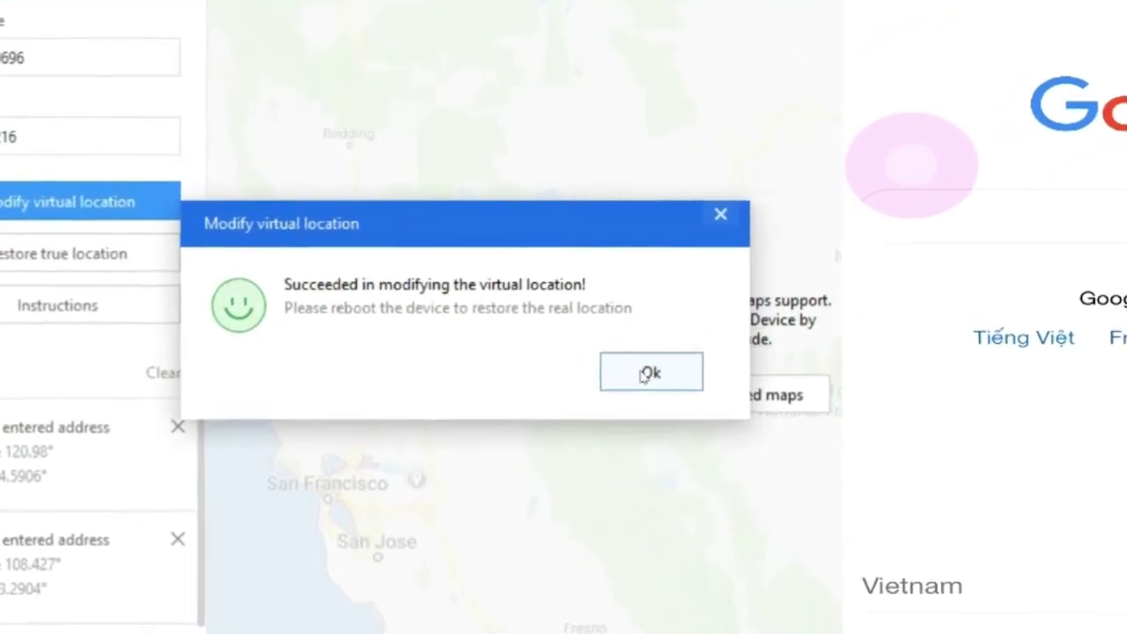
{"action": "left_click", "coordinate": [624, 374]}
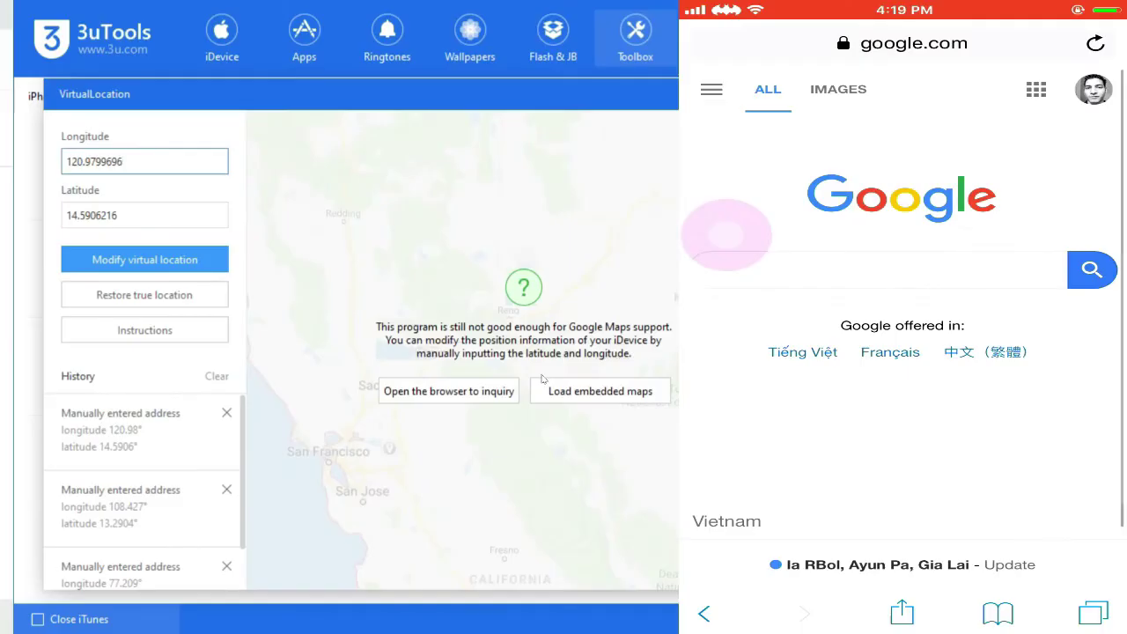